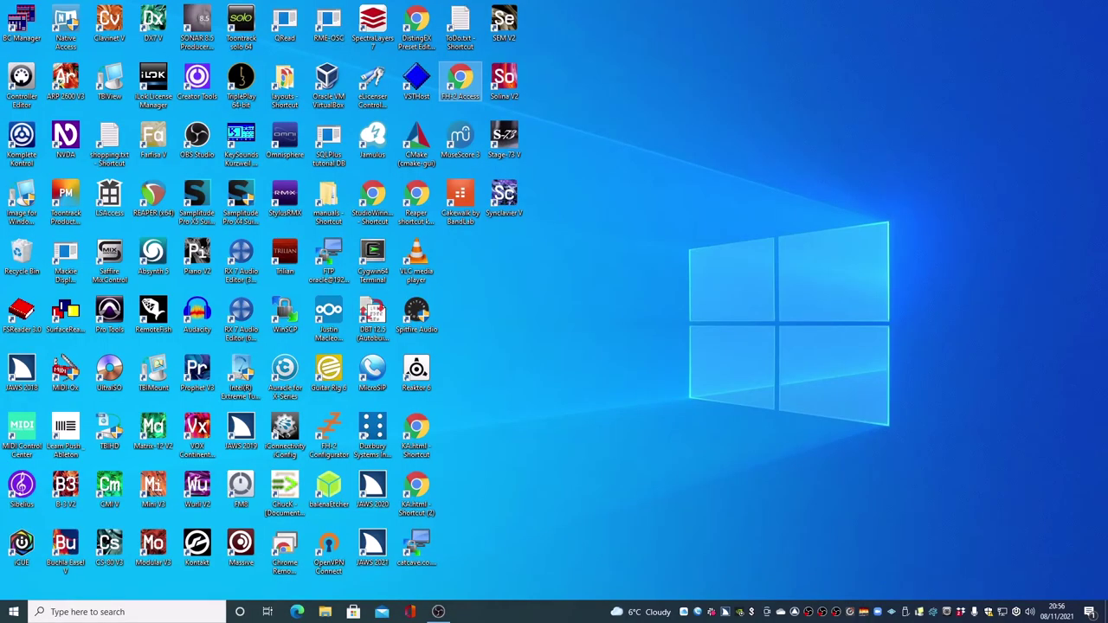
- Open the FH-2 Access page in Chrome from its desktop shortcut
{"action": "key", "text": "Return"}
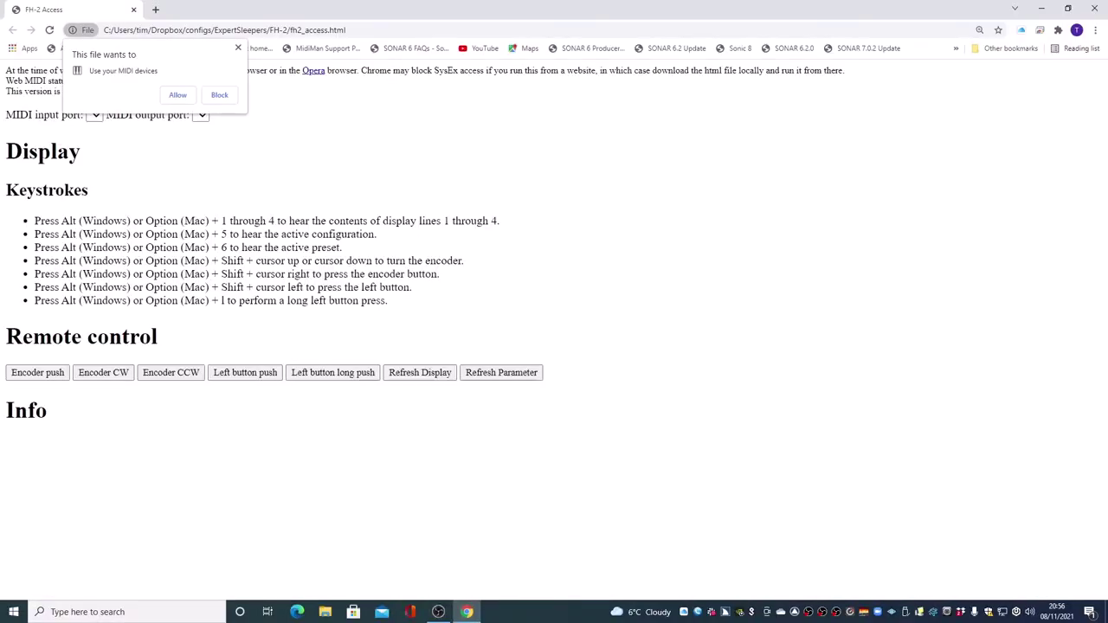
- Allow the page to use MIDI devices so both ports connect to the FH-2
{"action": "key", "text": "Tab"}
{"action": "key", "text": "Tab"}
{"action": "key", "text": "Return"}
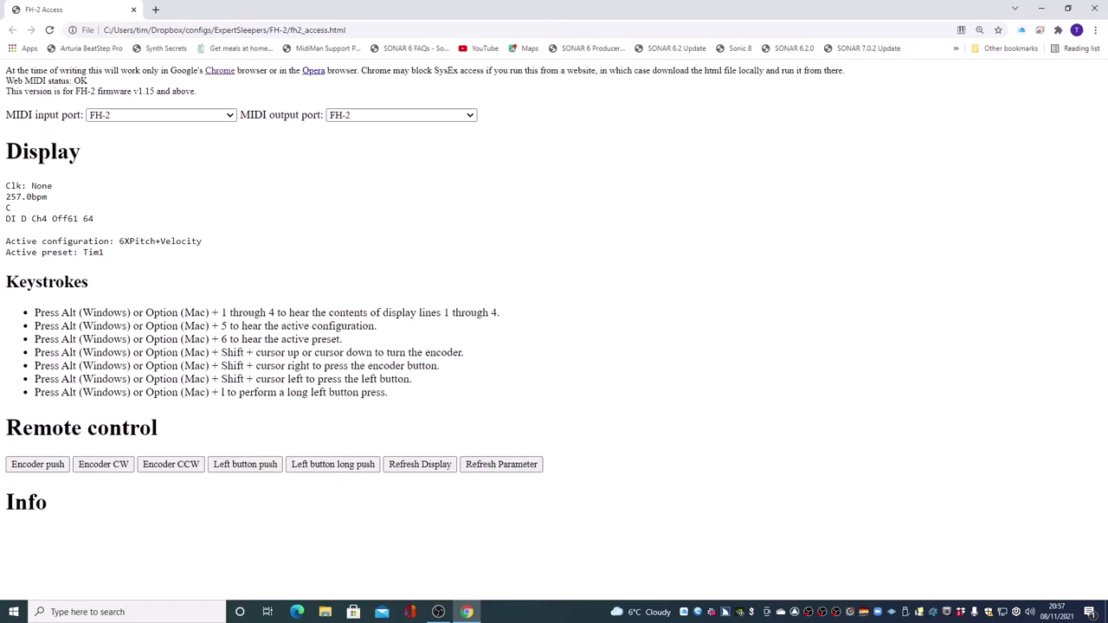
{"action": "key", "text": "Down"}
{"action": "key", "text": "h"}
{"action": "key", "text": "Down"}
- Read through the display lines, then turn the encoder to raise the tempo from 257.0 to 259.0 bpm
{"action": "key", "text": "Up"}
{"action": "key", "text": "Down"}
{"action": "key", "text": "Down"}
{"action": "key", "text": "Down"}
{"action": "key", "text": "alt+4"}
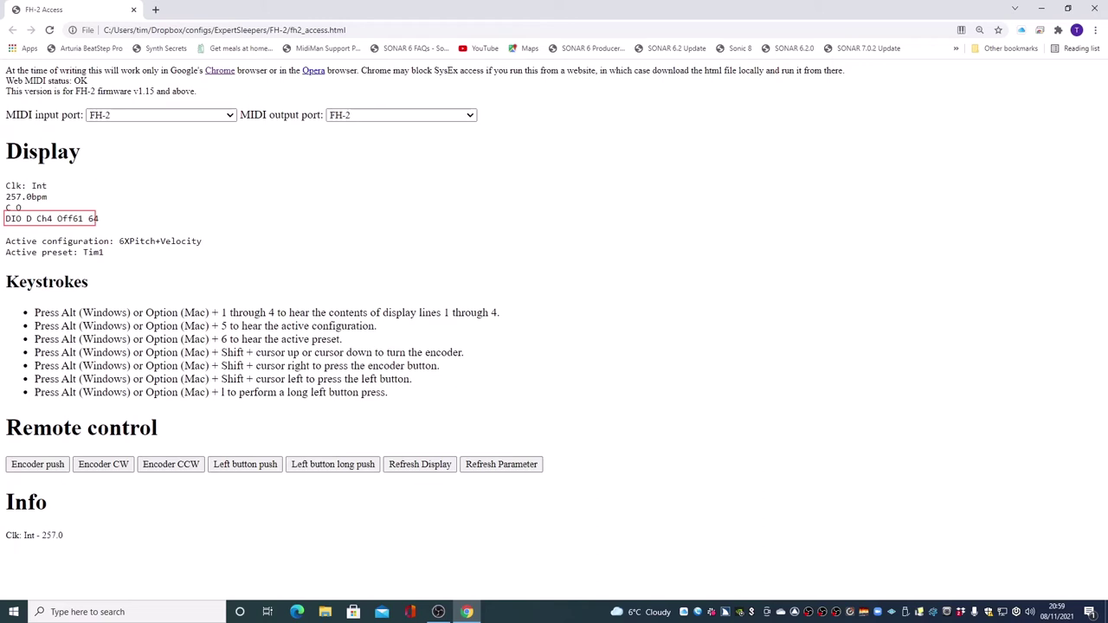
{"action": "key", "text": "Up"}
{"action": "key", "text": "alt+shift+Up"}
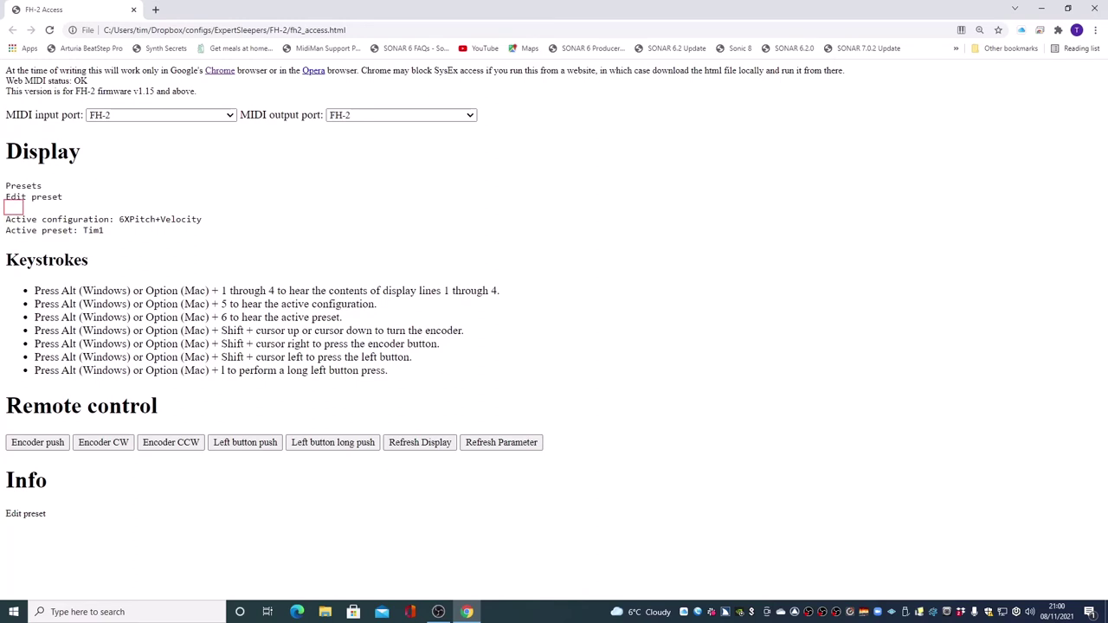
- Move down to read the active configuration line on the mirrored display
{"action": "key", "text": "Down"}
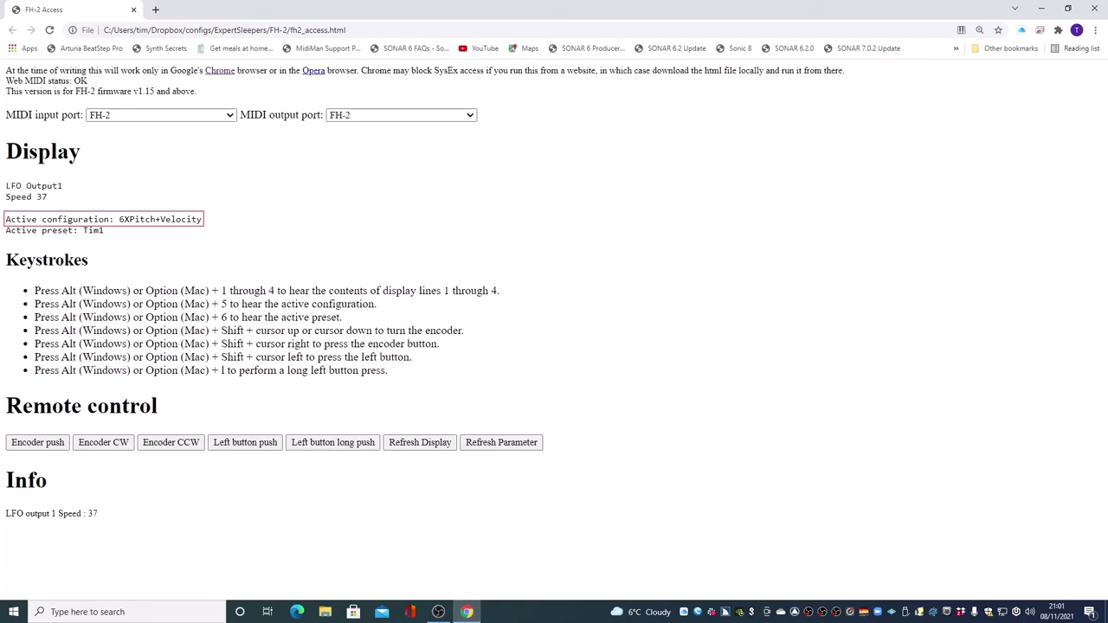
- Back out from LFO Output1 Speed through LFOs and Edit preset to the overview screen
{"action": "key", "text": "alt+shift+Left"}
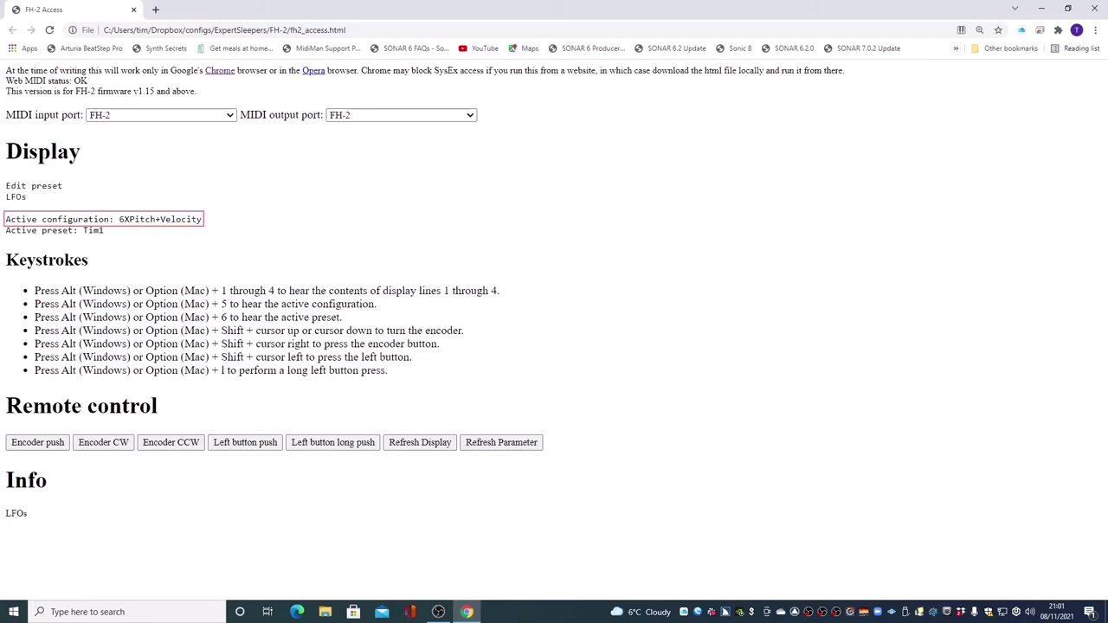
{"action": "key", "text": "alt+shift+Left"}
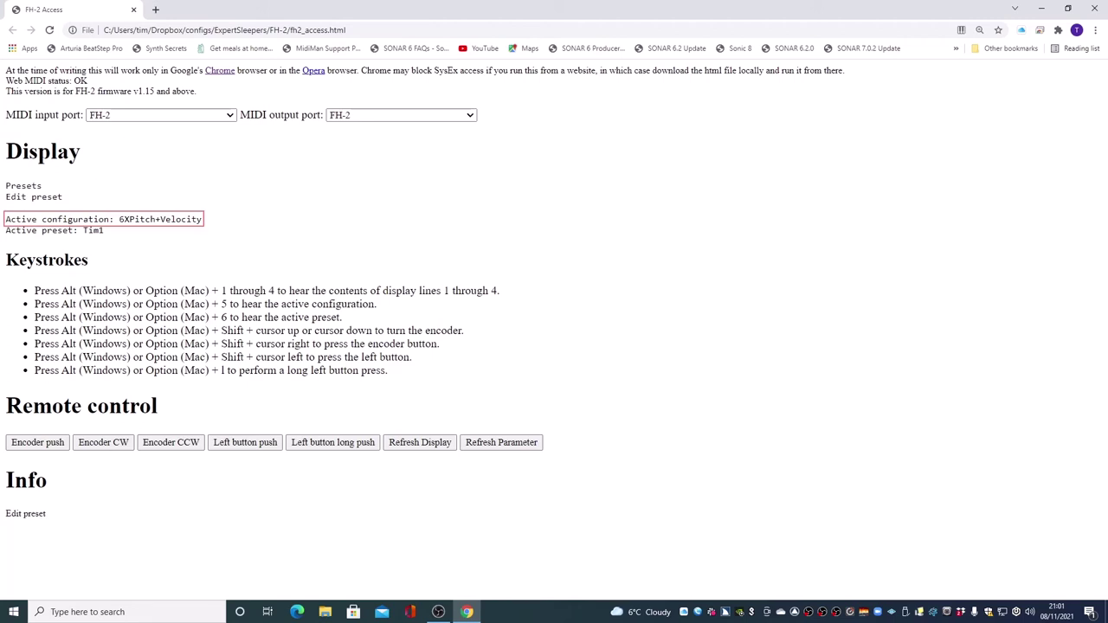
{"action": "key", "text": "alt+shift+Left"}
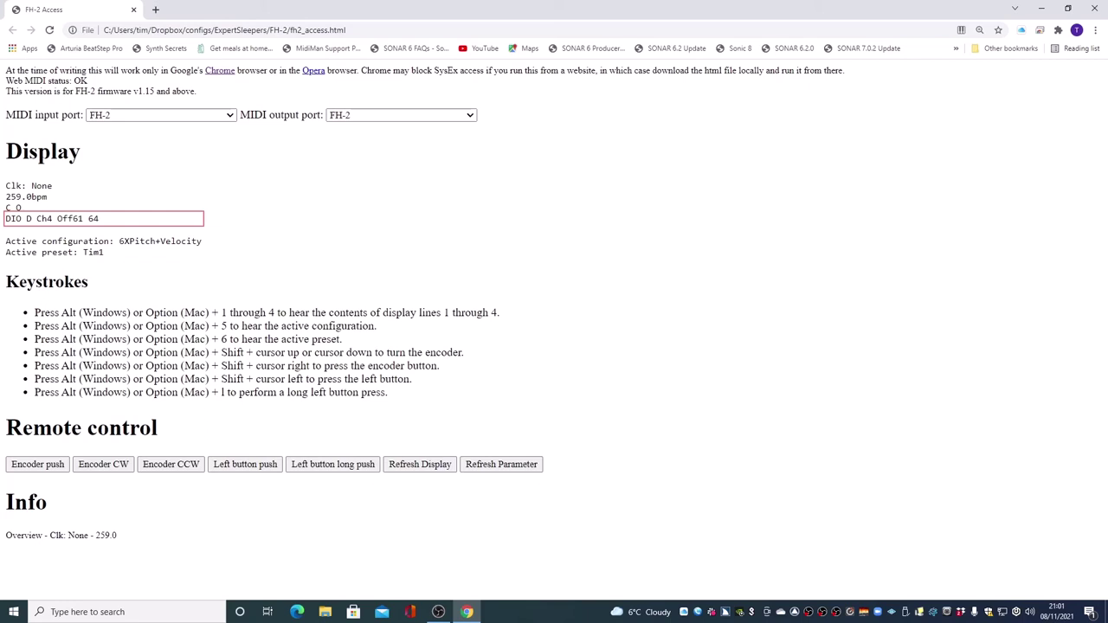
{"action": "key", "text": "shift+Tab"}
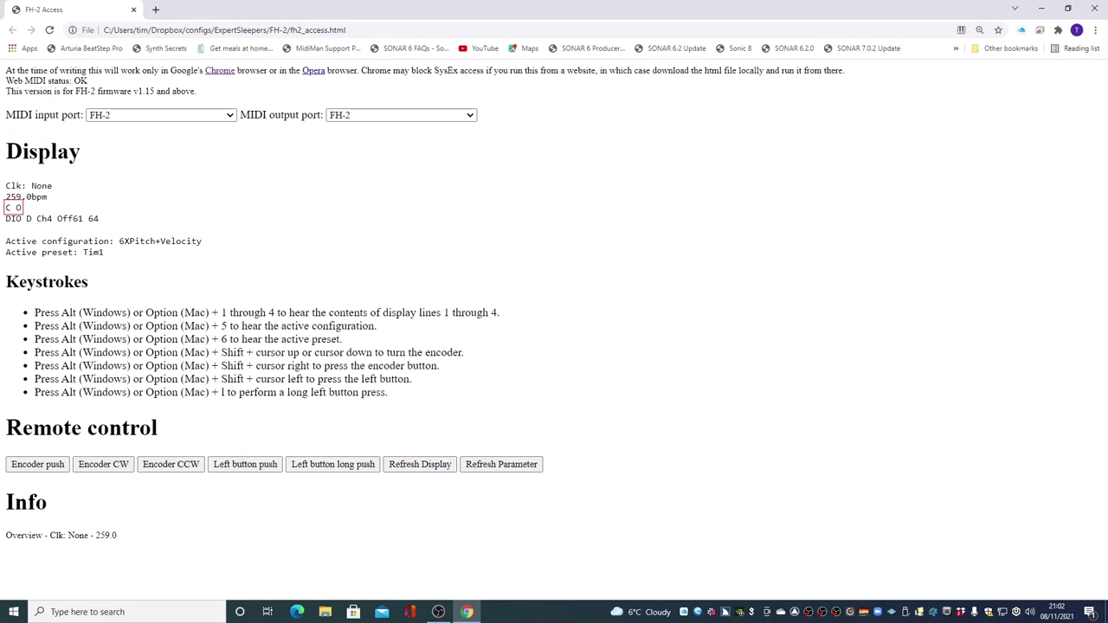
{"action": "left_click", "coordinate": [81, 427]}
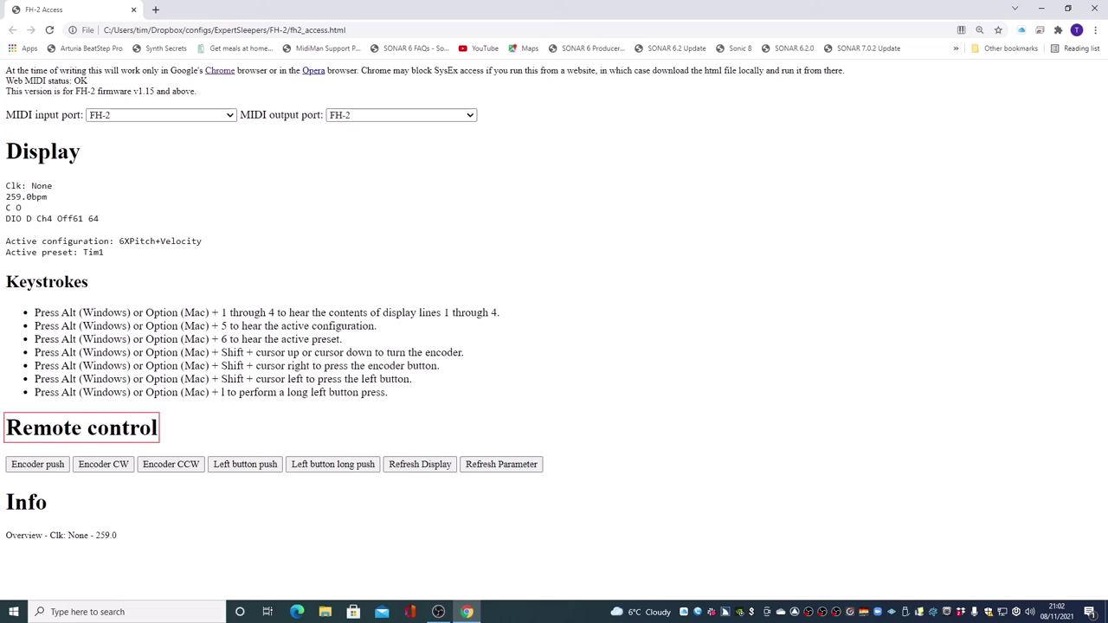
{"action": "left_click", "coordinate": [37, 464]}
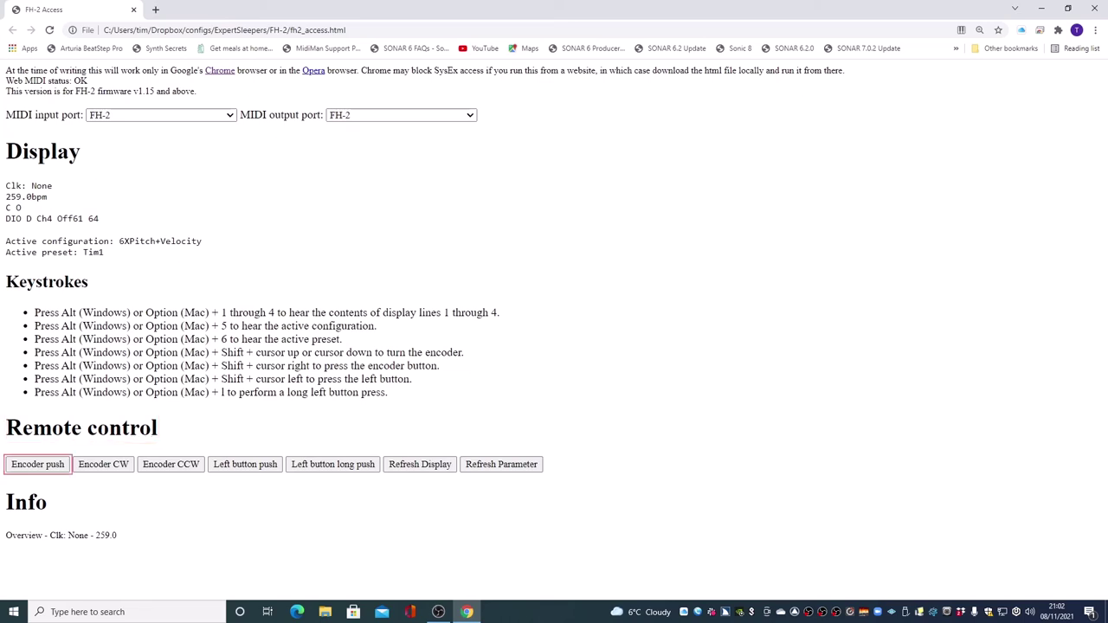
{"action": "left_click", "coordinate": [103, 464]}
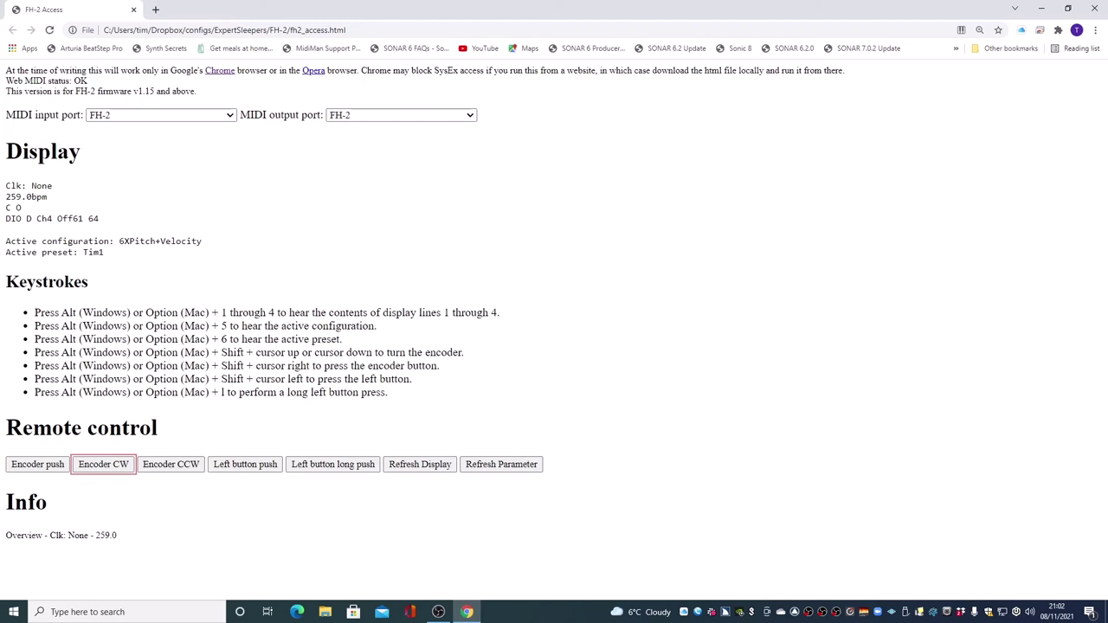
{"action": "left_click", "coordinate": [170, 464]}
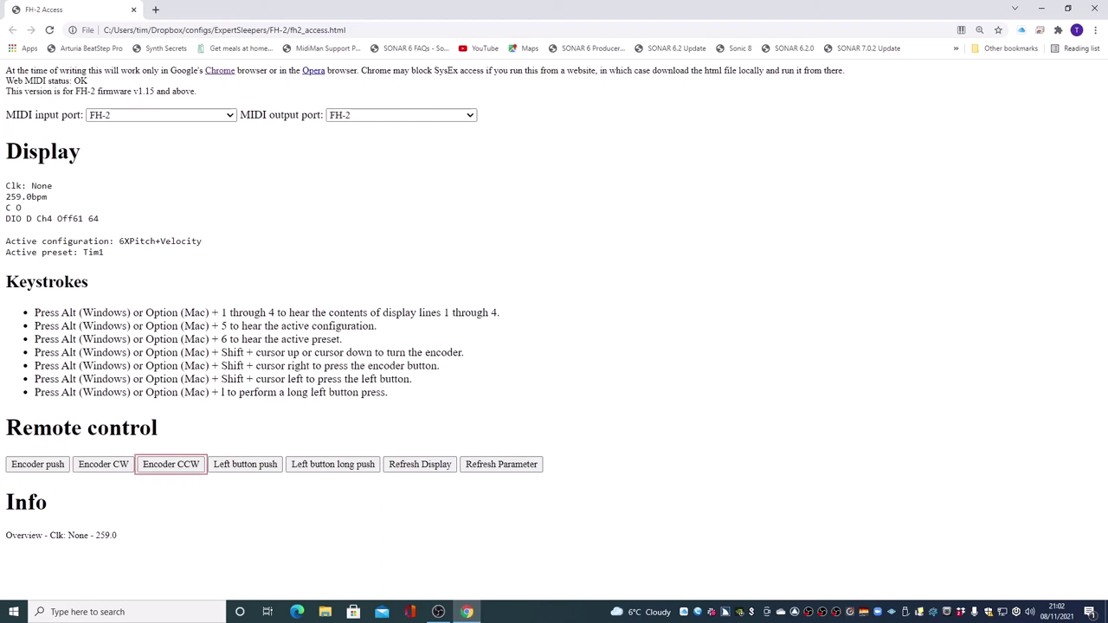
{"action": "left_click", "coordinate": [245, 464]}
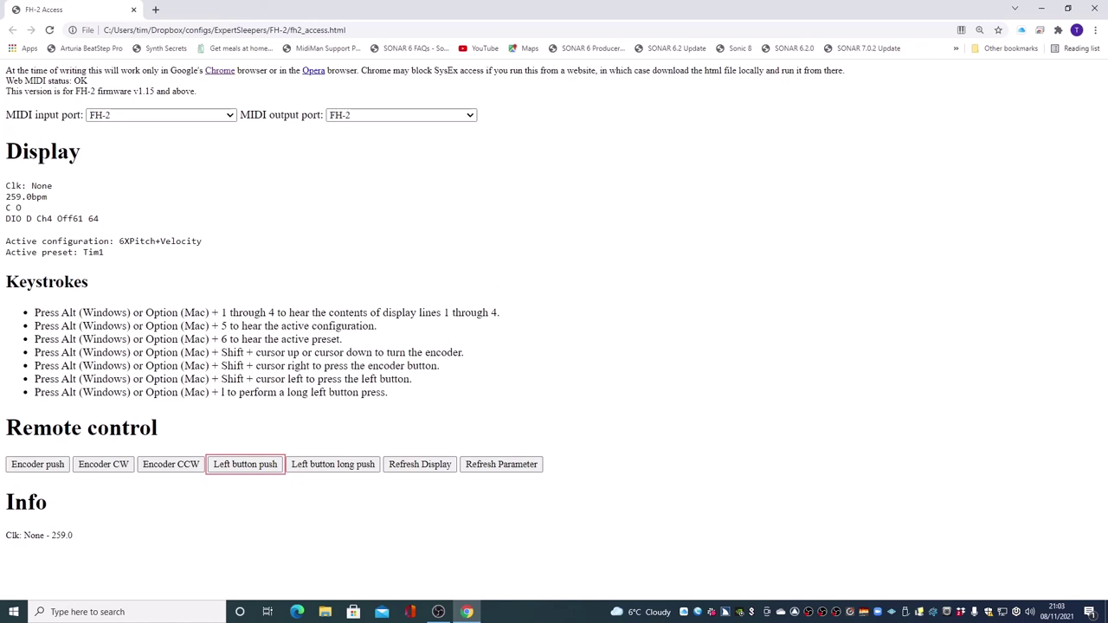
- Return to the encoder controls and turn the encoder until the clock reads Int
{"action": "left_click", "coordinate": [170, 464]}
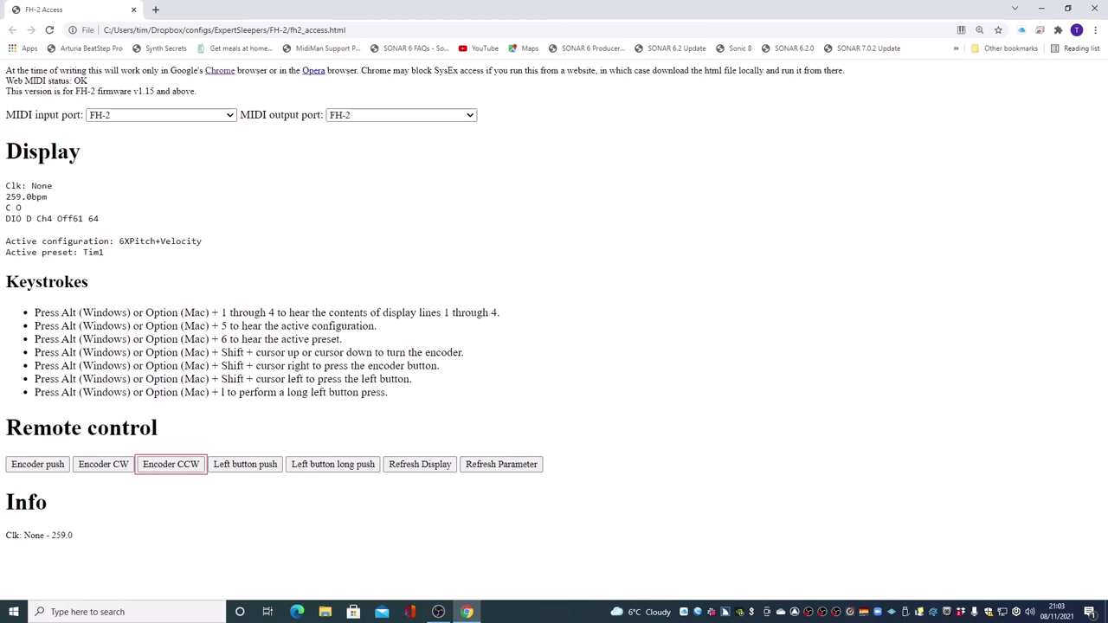
{"action": "key", "text": "shift+Tab"}
{"action": "key", "text": "shift+Tab"}
{"action": "key", "text": "Up"}
{"action": "key", "text": "alt+shift+Left"}
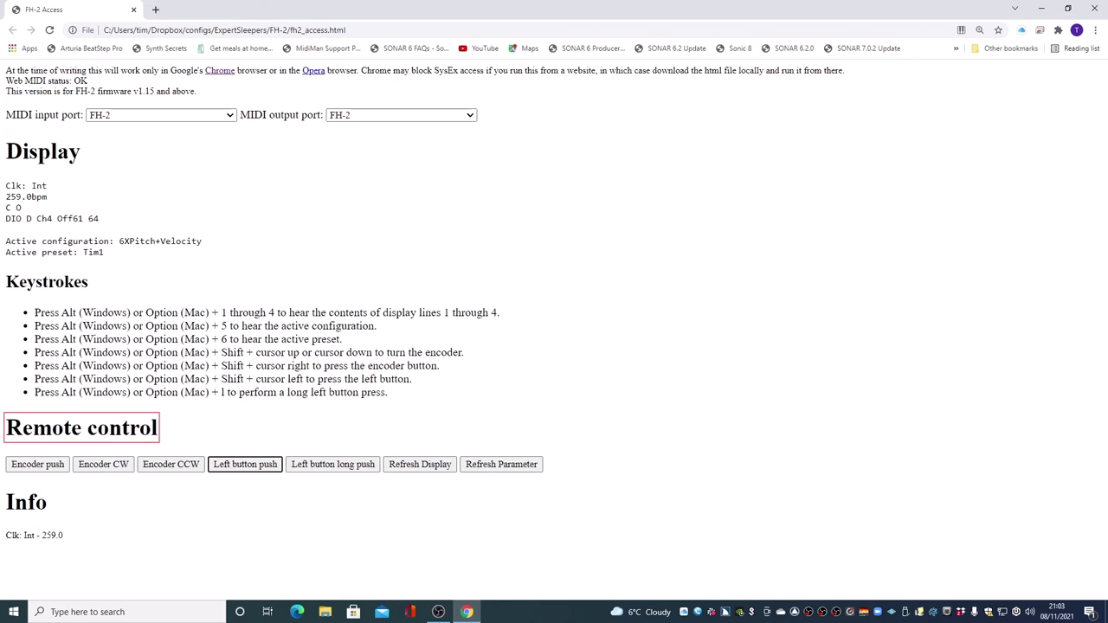
- Set the clock back to None and enter the Presets menu at Edit preset
{"action": "key", "text": "alt+shift+Left"}
{"action": "key", "text": "alt+shift+Left"}
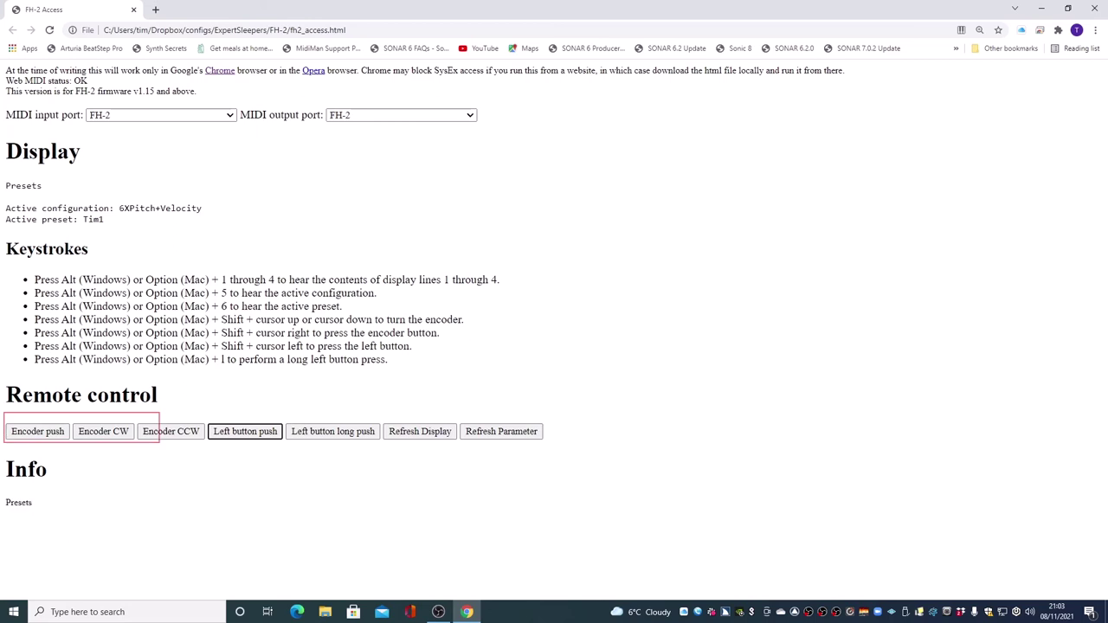
{"action": "key", "text": "Down"}
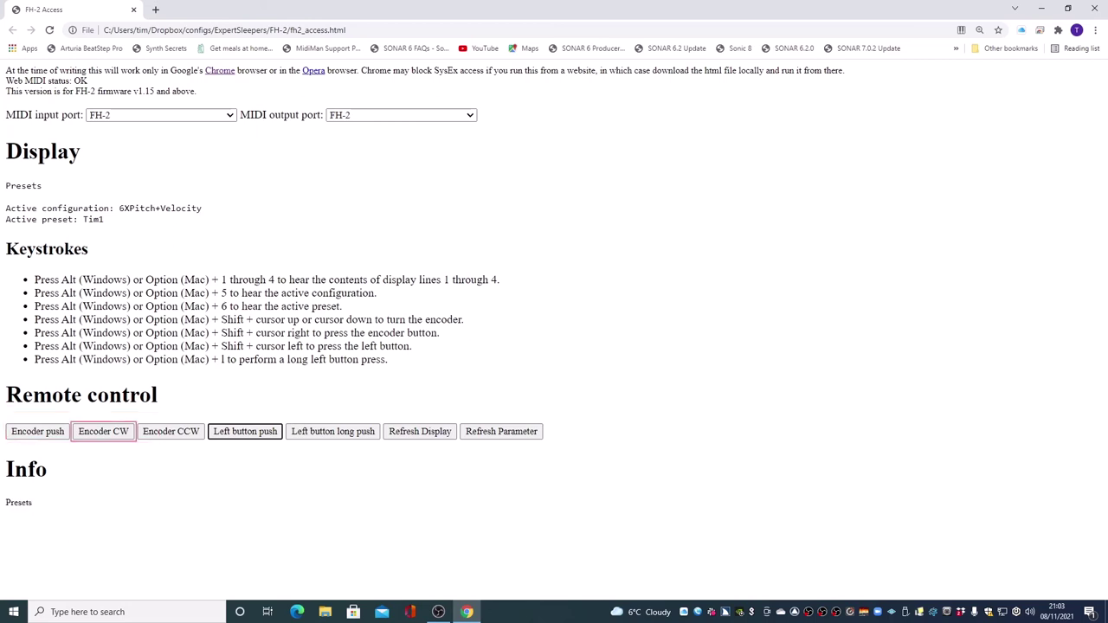
{"action": "key", "text": "Return"}
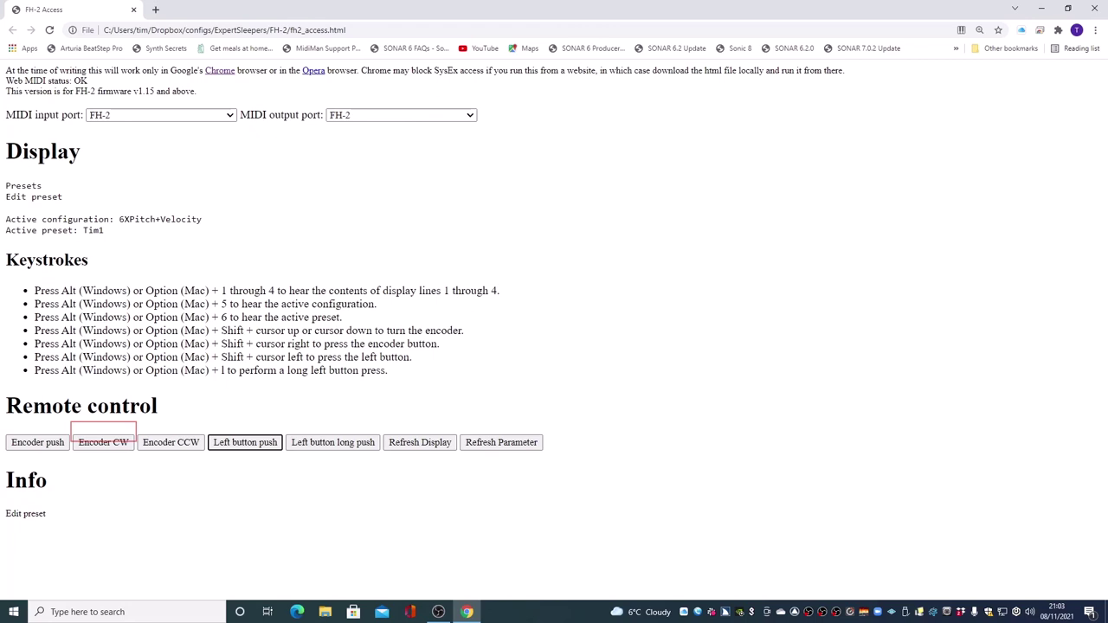
- Browse through Load, Save and Reset preset, then exit to the main 259.0bpm screen
{"action": "key", "text": "Up"}
{"action": "key", "text": "alt+shift+Down"}
{"action": "key", "text": "alt+shift+Down"}
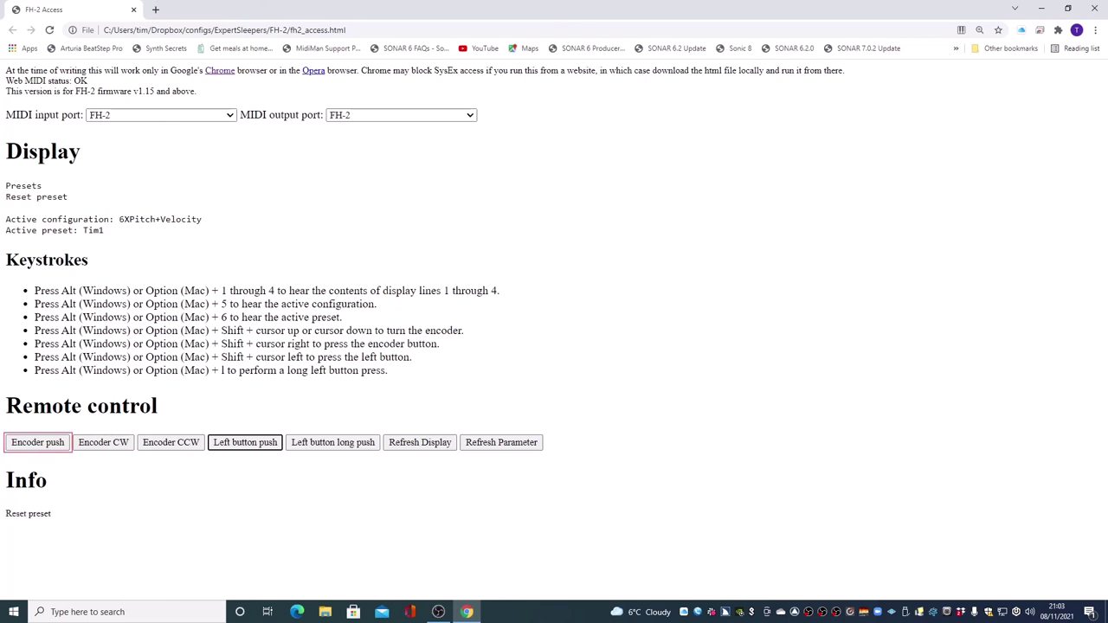
{"action": "key", "text": "alt+shift+Right"}
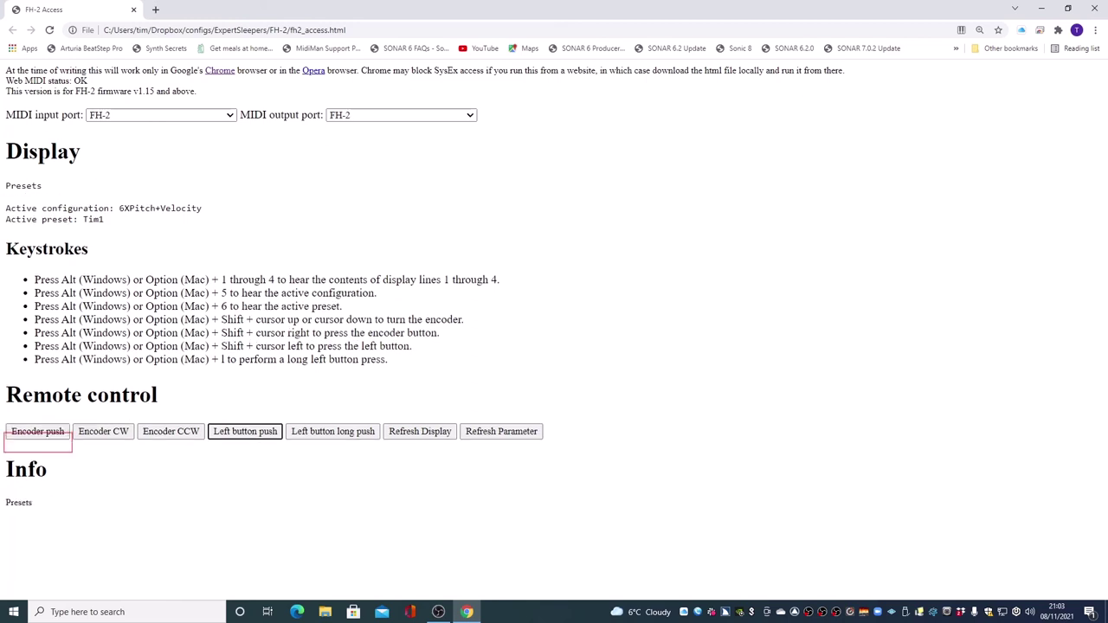
{"action": "key", "text": "alt+shift+Left"}
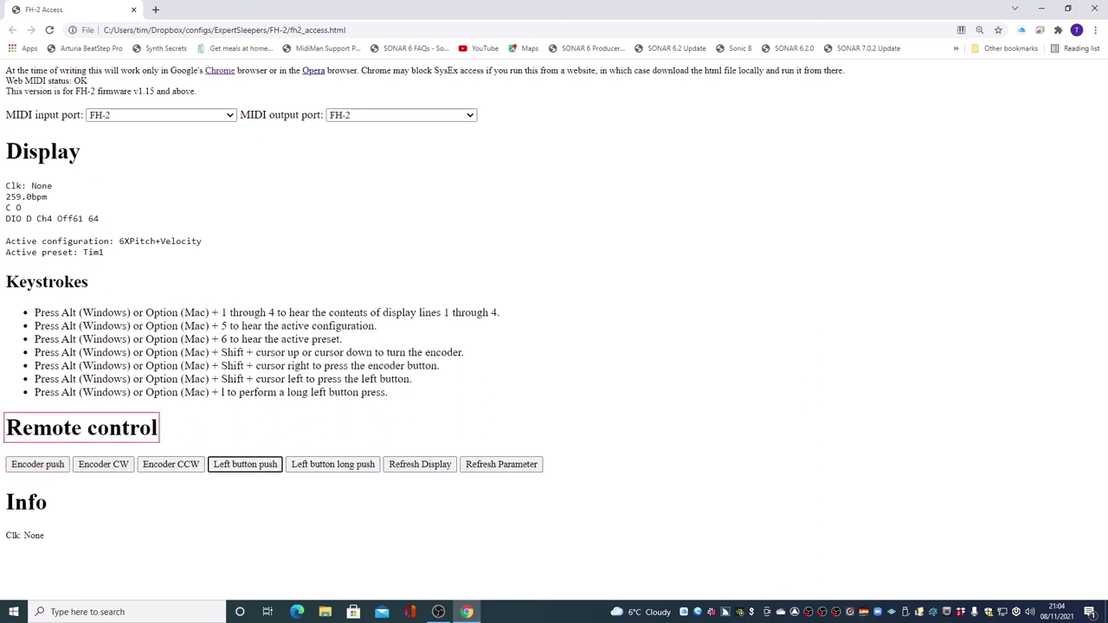